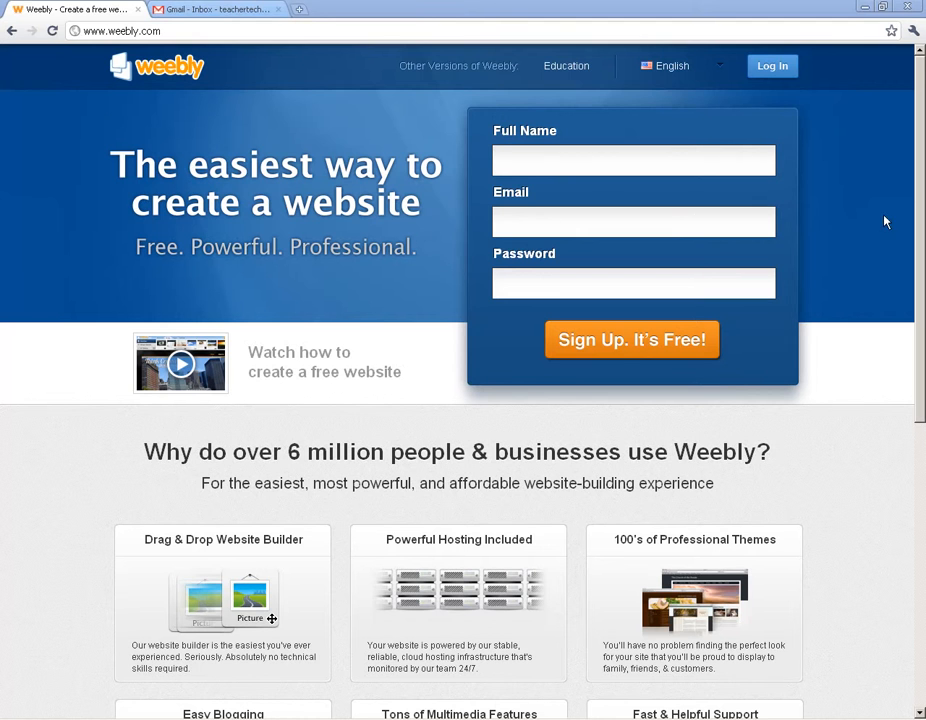
# - Switch to the Weebly for Education site at education.weebly.com from the header link
pyautogui.click(560, 68)
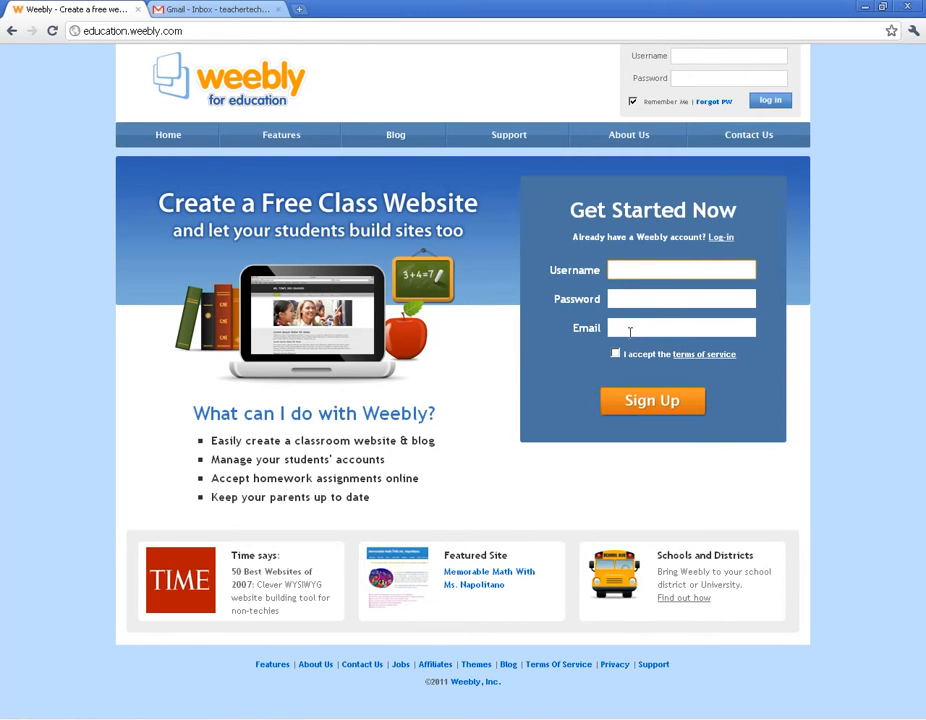
# - Check the Gmail tab, then enter the teacher account username and password with Remember Me unchecked
pyautogui.click(226, 8)
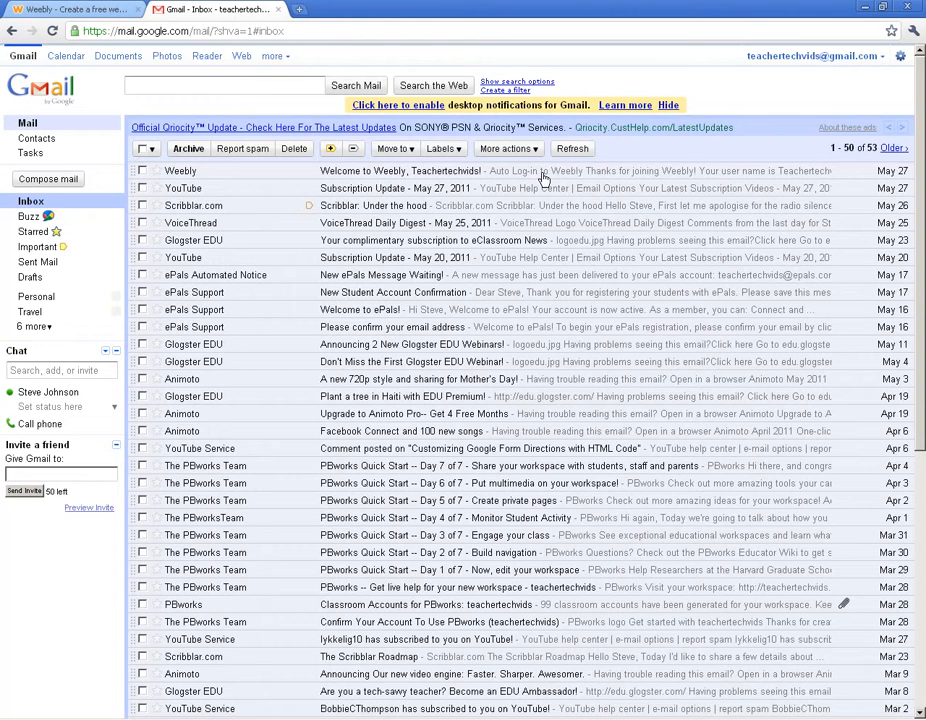
pyautogui.hotkey('ctrl', 'shift', 'Tab')
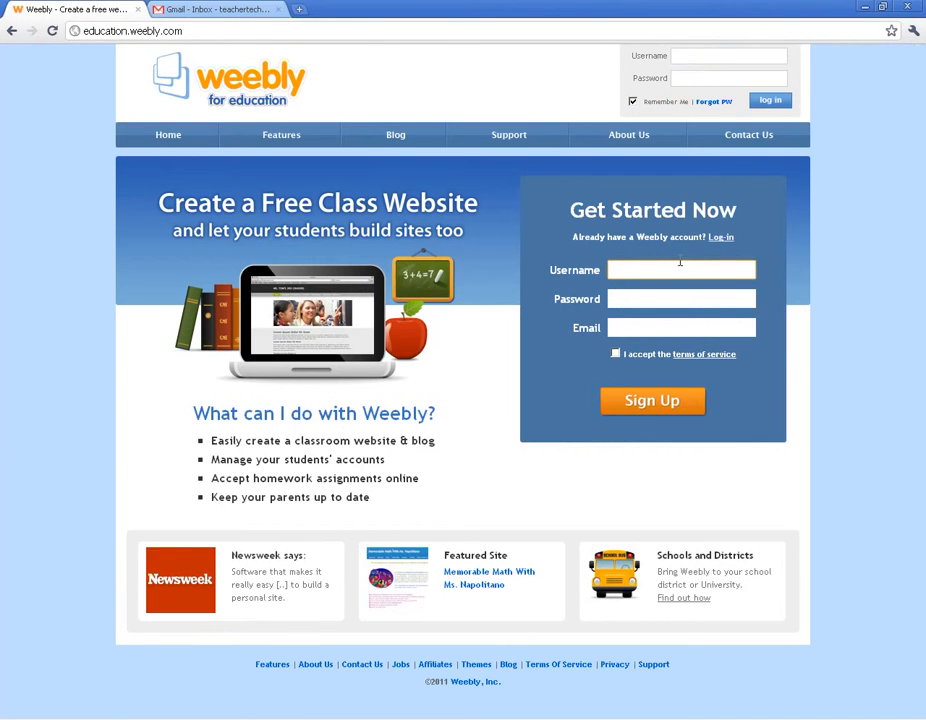
pyautogui.click(699, 55)
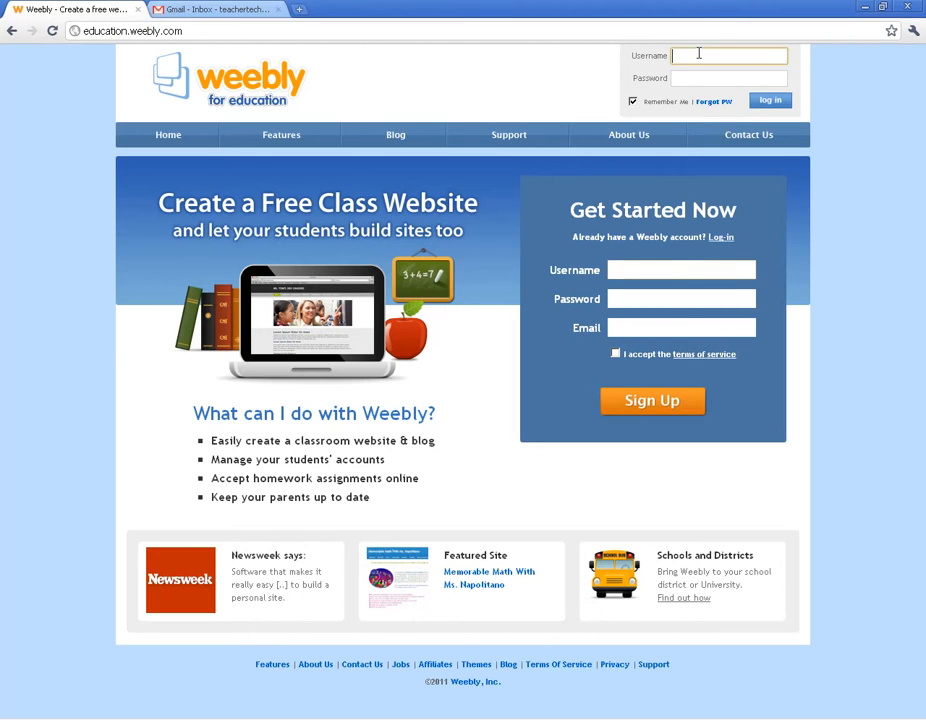
pyautogui.write('Teacher')
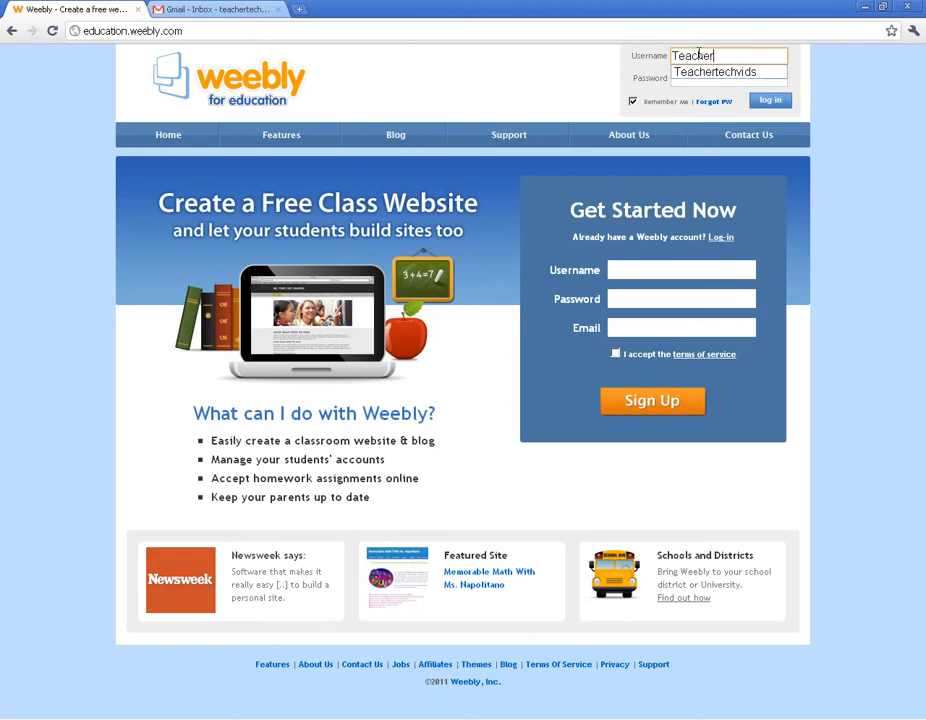
pyautogui.write('techvids')
pyautogui.press('Tab')
pyautogui.write('••••••')
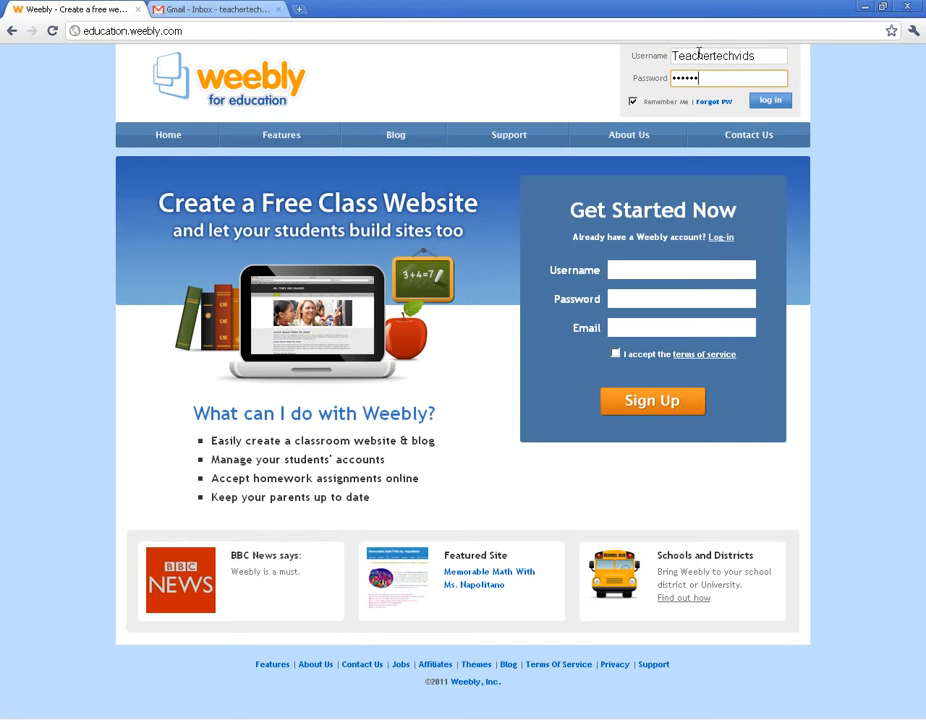
pyautogui.click(633, 101)
# - Log in and enter the teacher's first and last name and school 'JN Fries Middle'
pyautogui.click(780, 103)
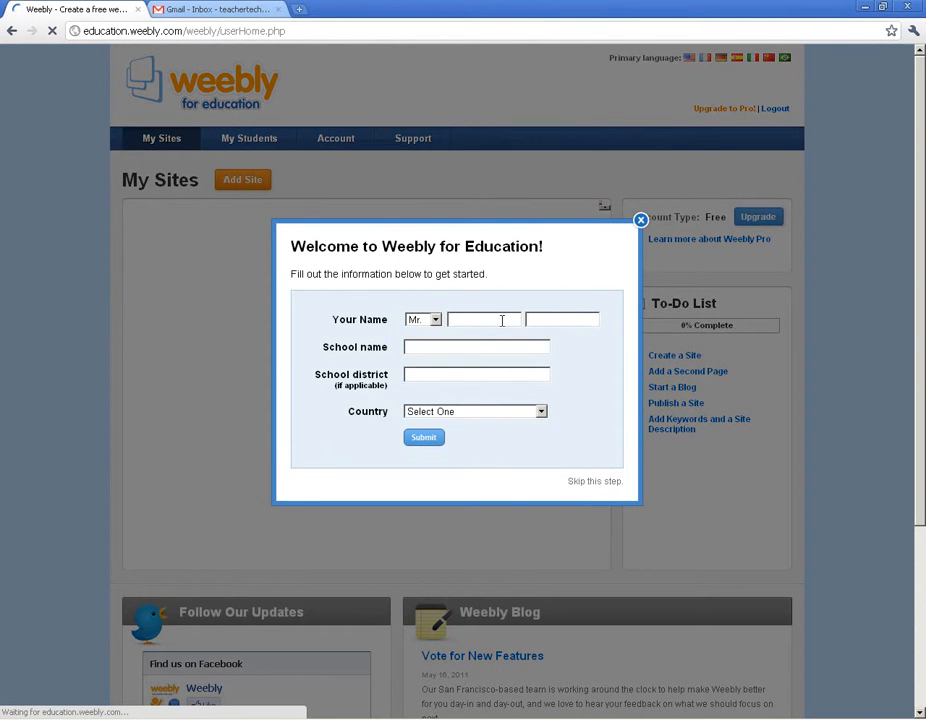
pyautogui.click(502, 320)
pyautogui.press('Tab')
pyautogui.press('Tab')
pyautogui.write('JN Fries Middle')
pyautogui.press('Tab')
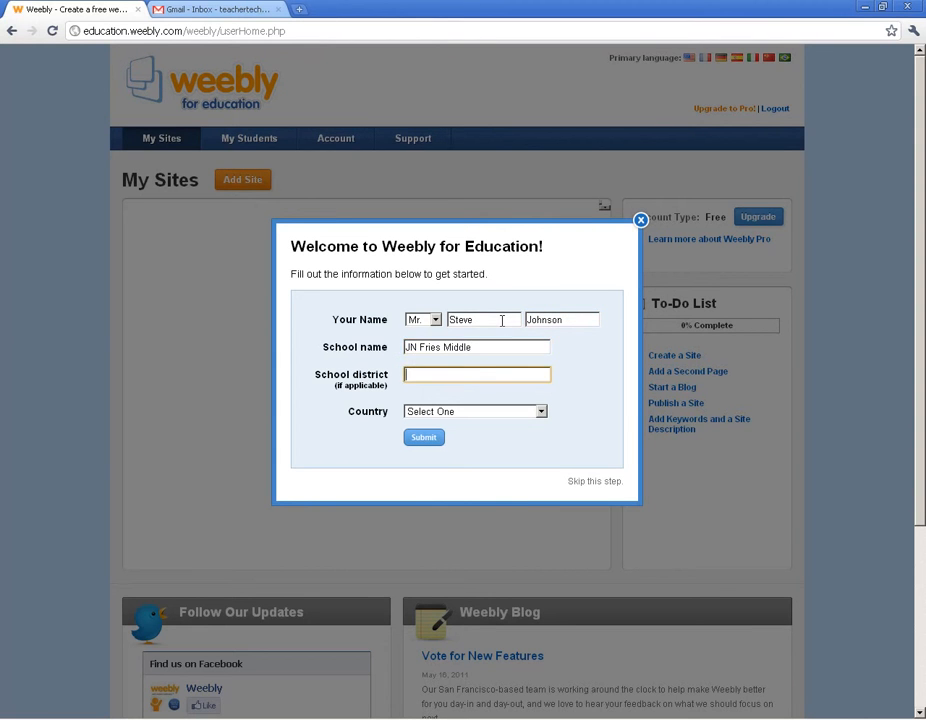
# - Set country to United States and state to North Carolina, submit, and dismiss the getting-started prompt
pyautogui.click(490, 415)
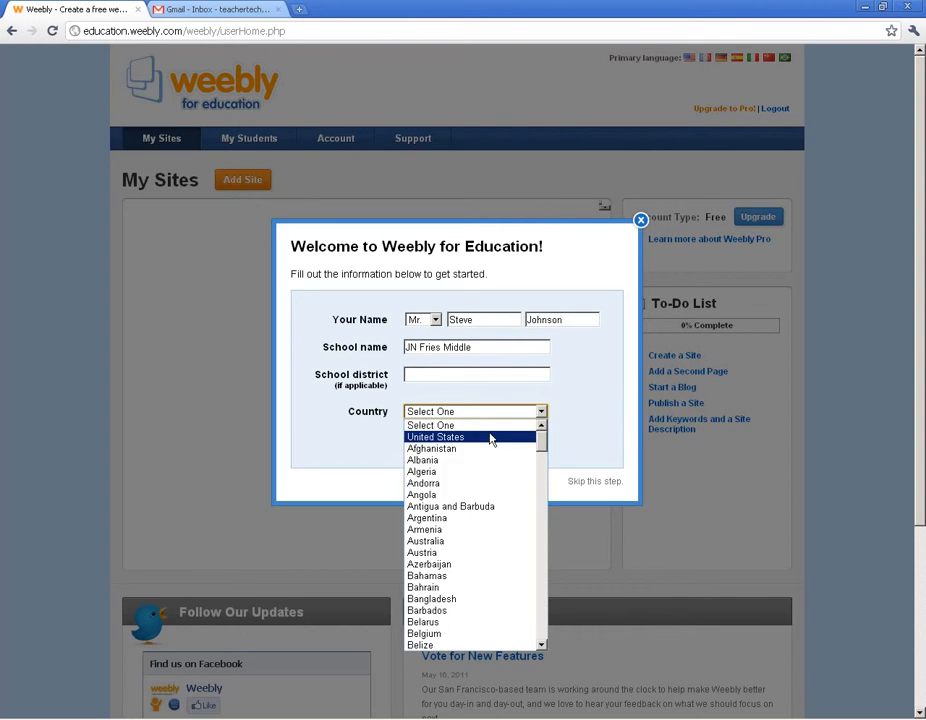
pyautogui.click(490, 437)
pyautogui.click(435, 440)
pyautogui.moveTo(541, 517); pyautogui.dragTo(541, 615)
pyautogui.click(435, 564)
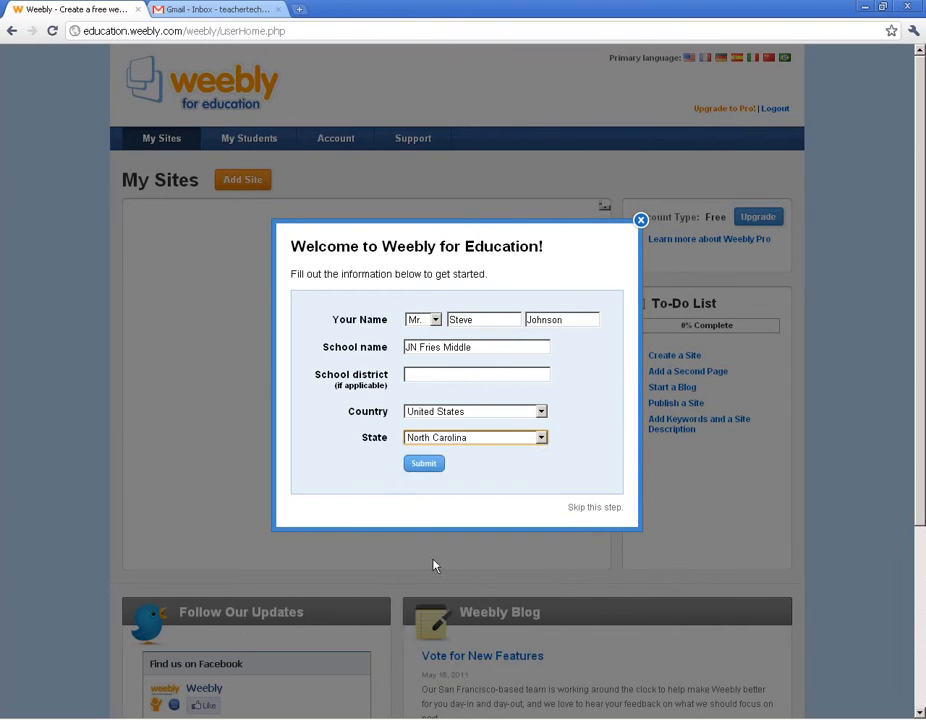
pyautogui.click(426, 466)
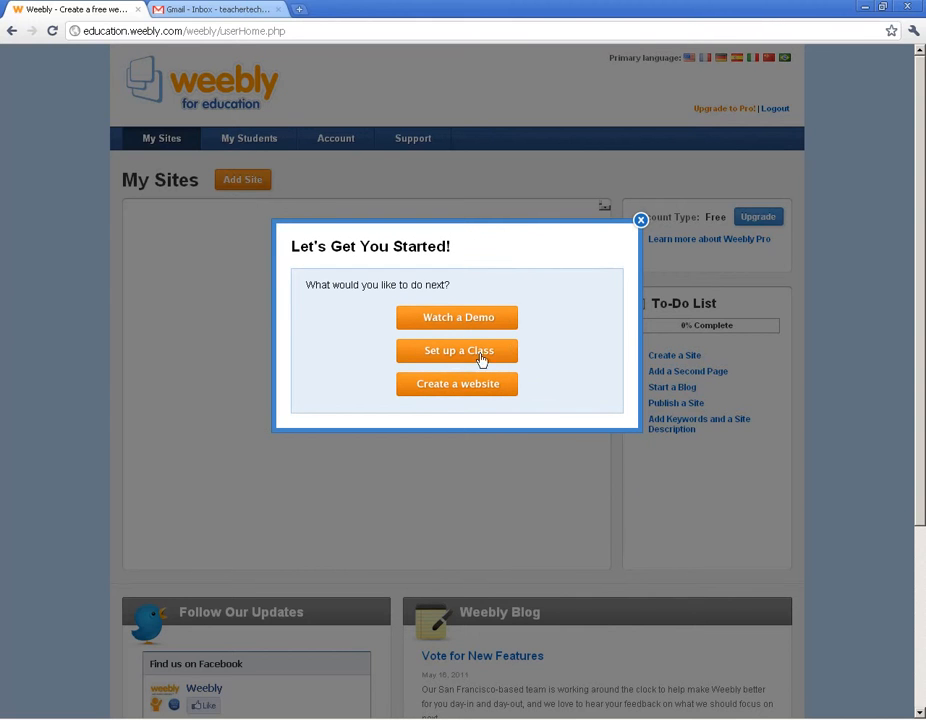
pyautogui.click(641, 220)
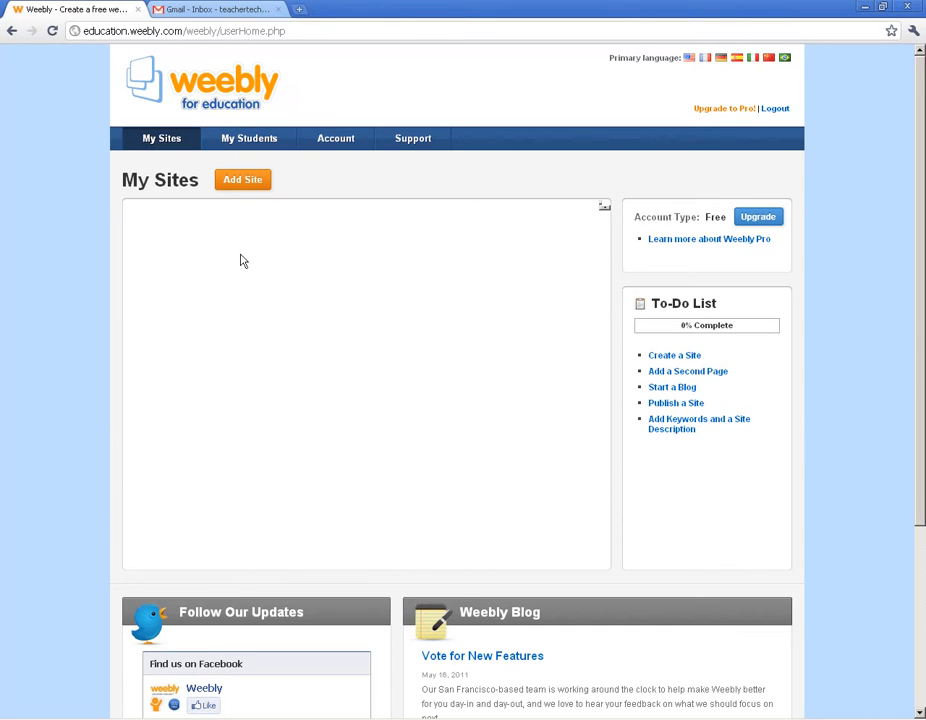
# - On My Students, create a class named '1st Period' with the 6th grade selected
pyautogui.click(247, 140)
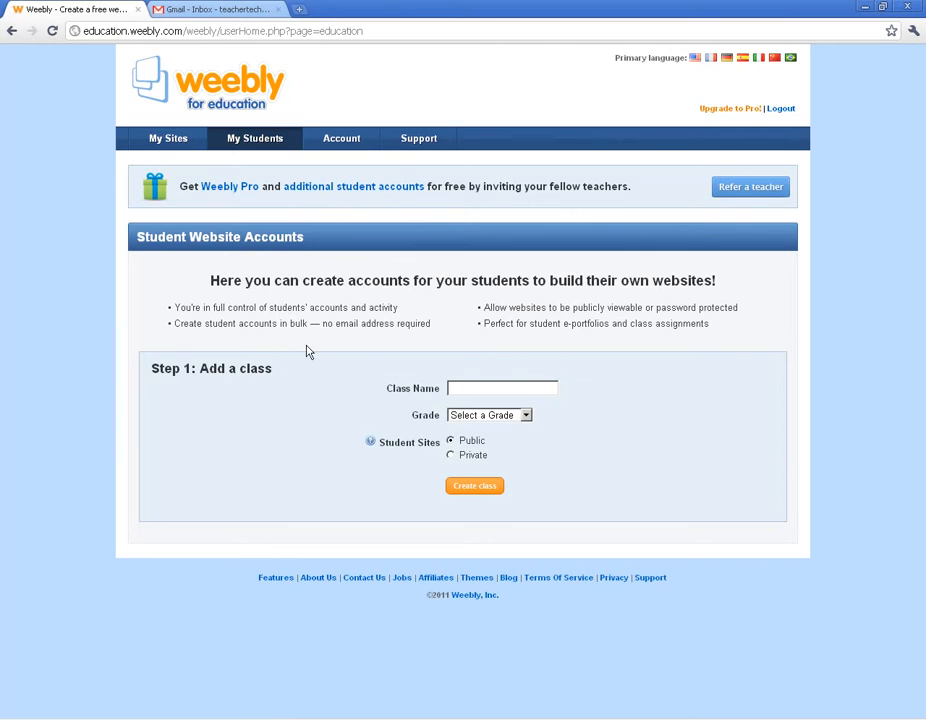
pyautogui.click(509, 394)
pyautogui.write('1st Period')
pyautogui.click(524, 416)
pyautogui.click(523, 416)
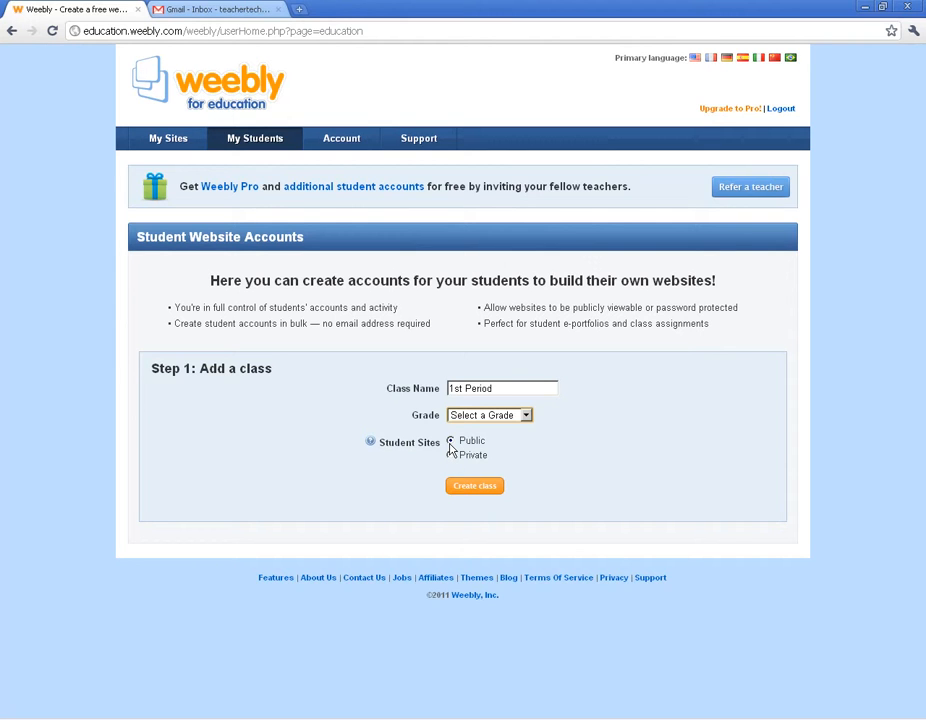
pyautogui.click(468, 488)
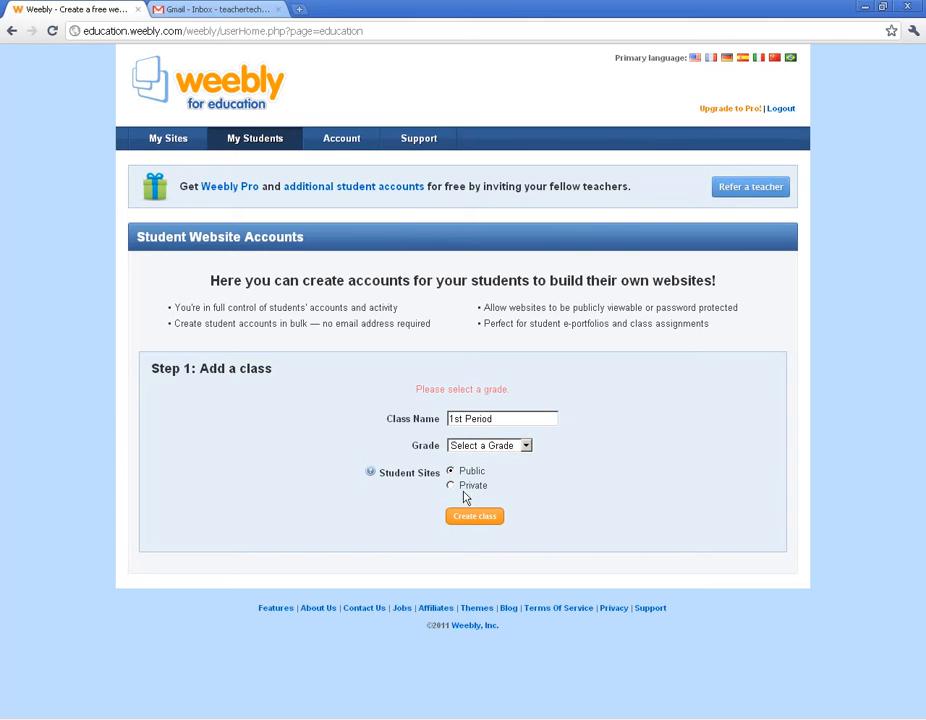
pyautogui.click(505, 445)
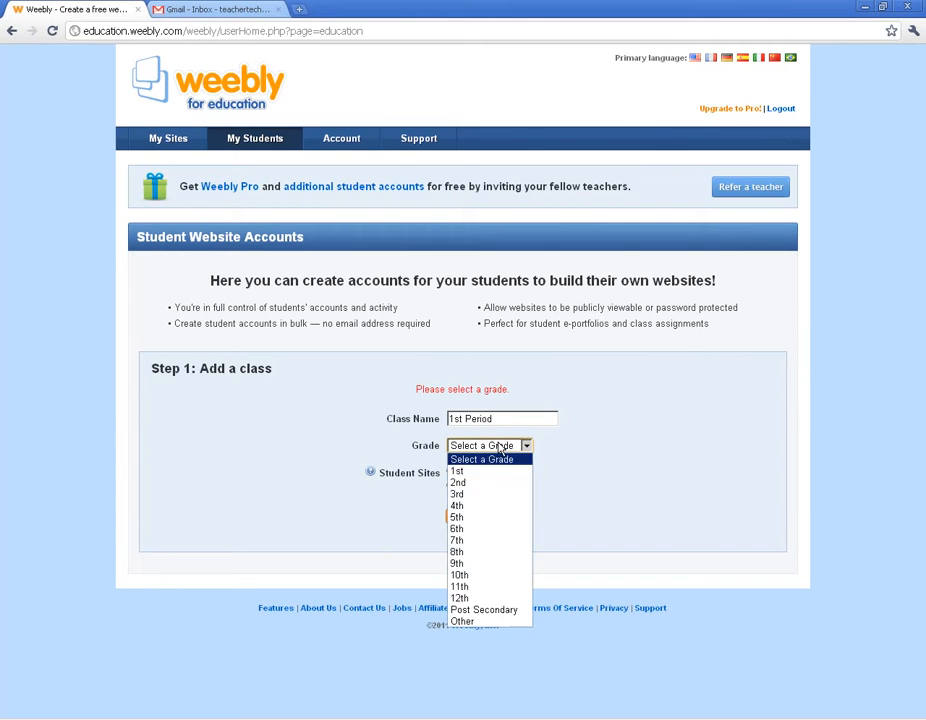
pyautogui.click(487, 529)
pyautogui.click(477, 516)
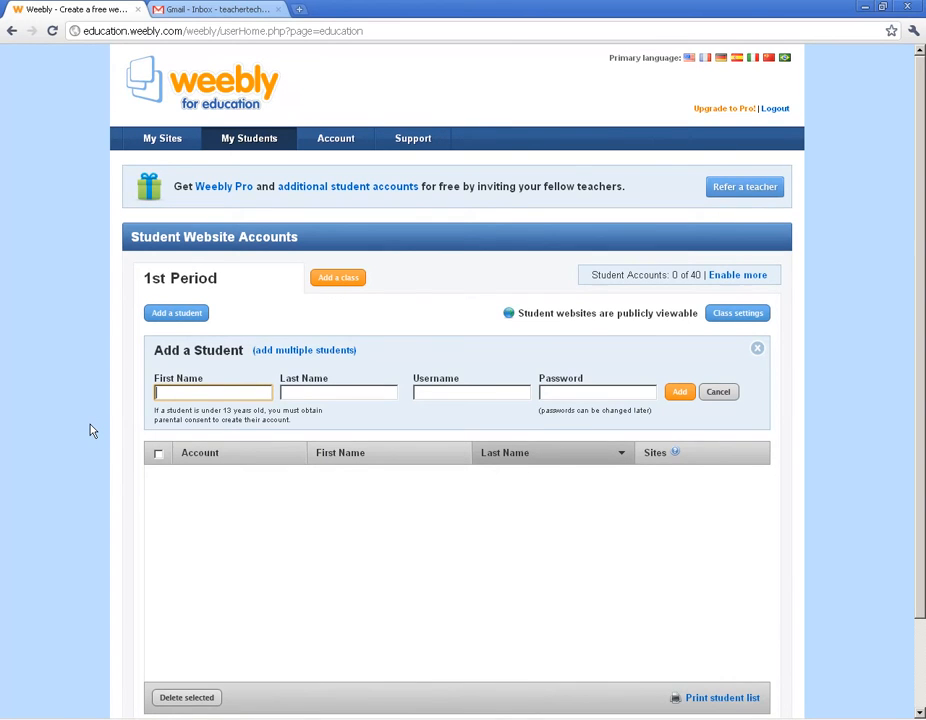
# - Add a student with first and last name, the suggested username and a password to 1st Period
pyautogui.click(312, 392)
pyautogui.click(460, 394)
pyautogui.click(612, 393)
pyautogui.click(360, 393)
pyautogui.click(249, 393)
pyautogui.write('Billy')
pyautogui.press('Tab')
pyautogui.write('Bob')
pyautogui.press('Tab')
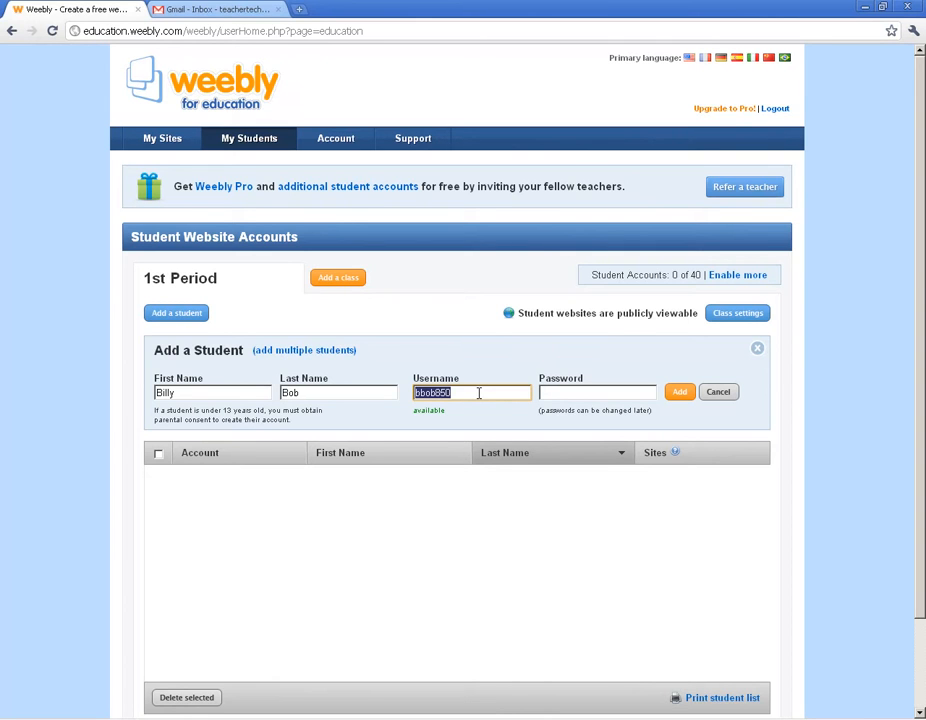
pyautogui.click(575, 396)
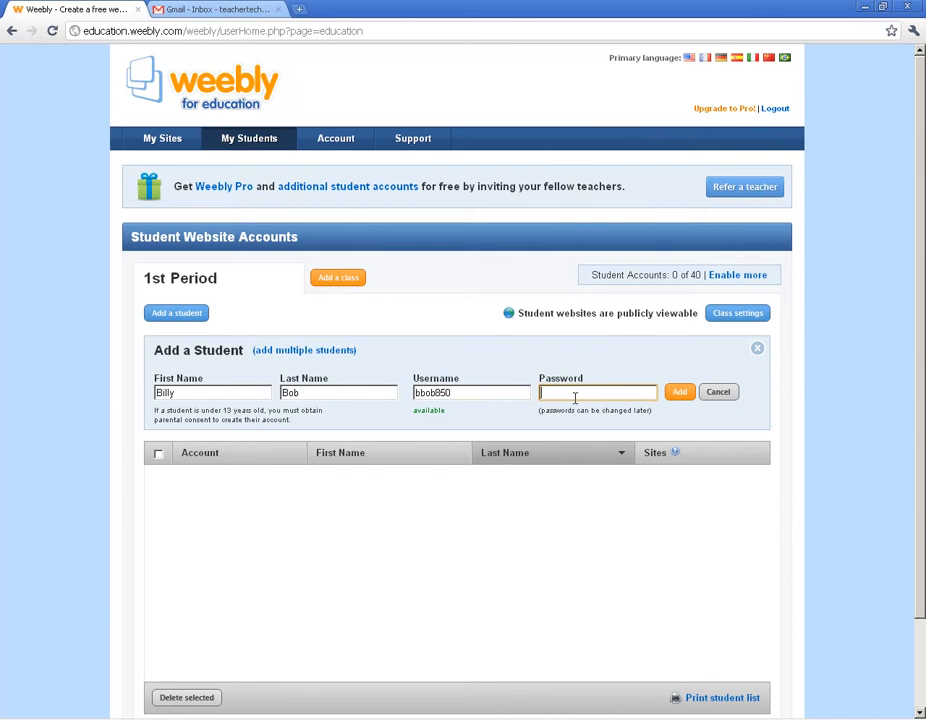
pyautogui.click(683, 393)
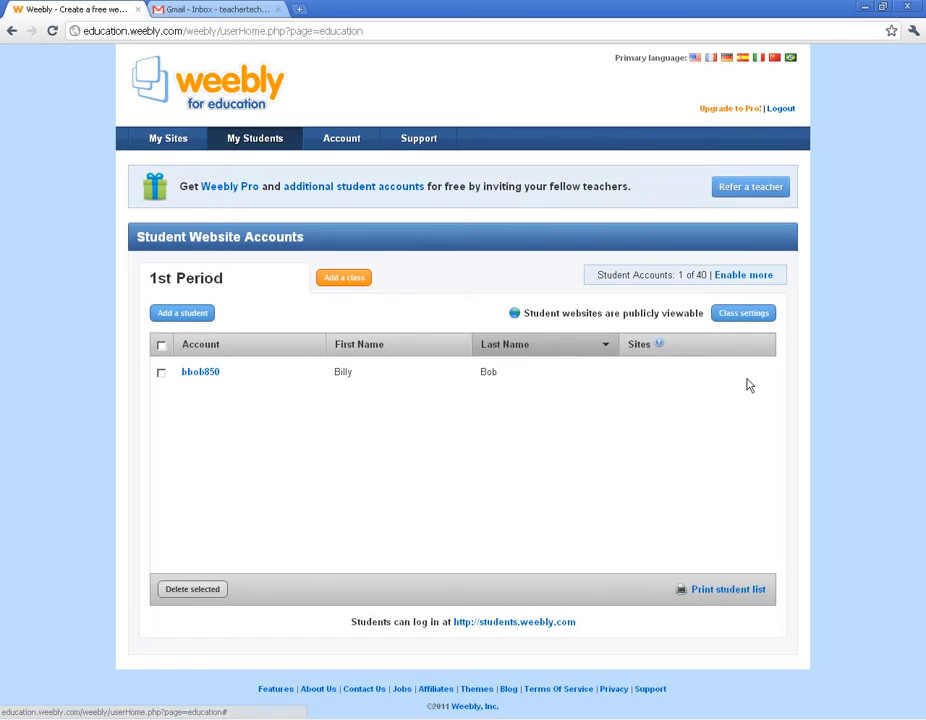
# - View the new student's account details, then return to the 1st Period roster
pyautogui.click(200, 374)
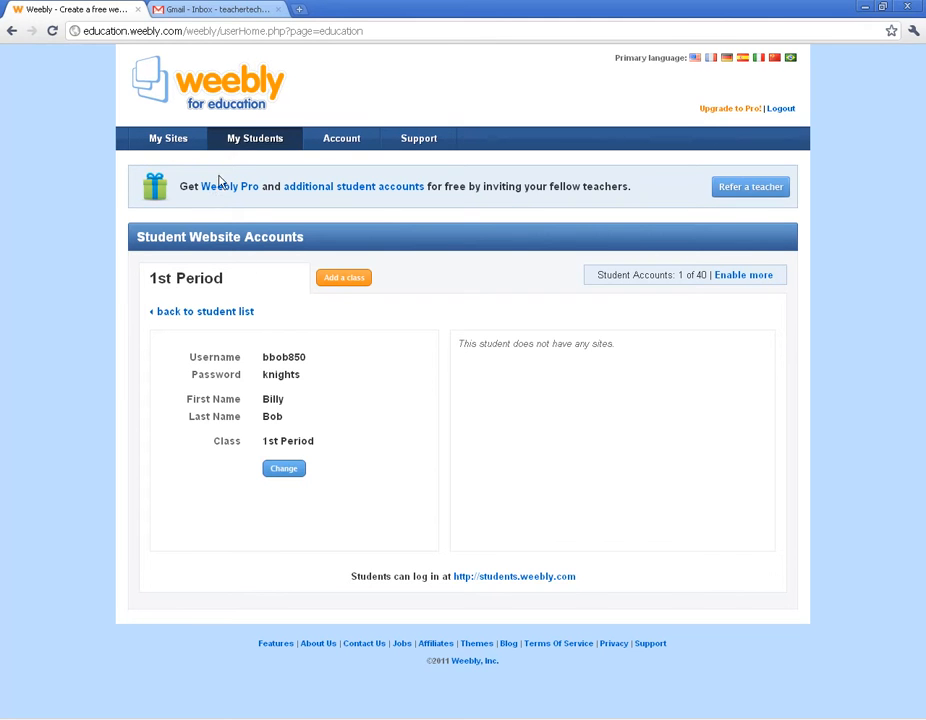
pyautogui.click(242, 142)
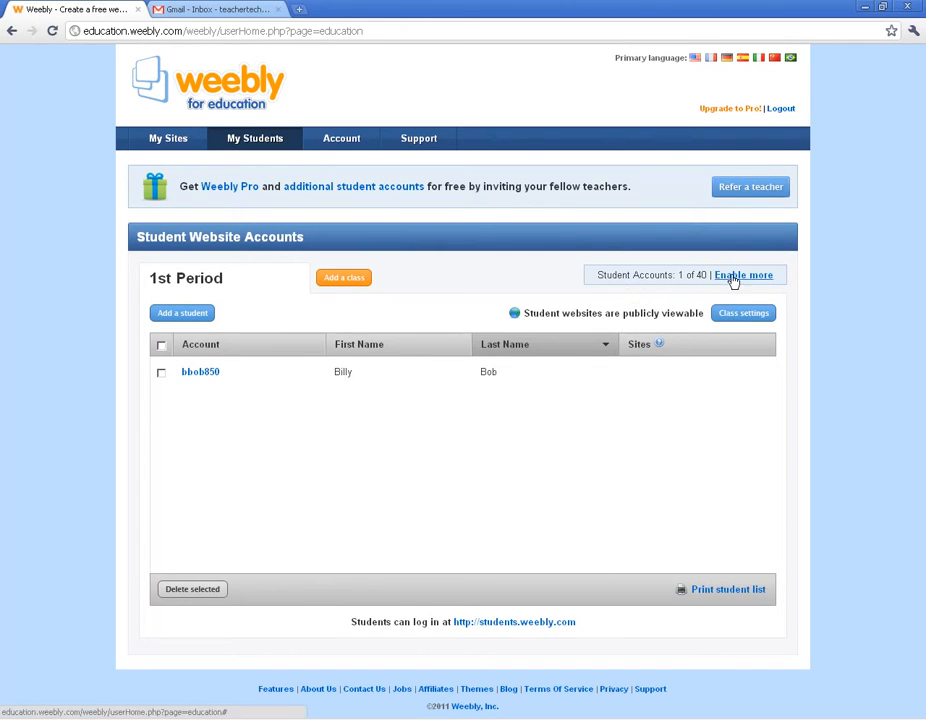
pyautogui.click(733, 279)
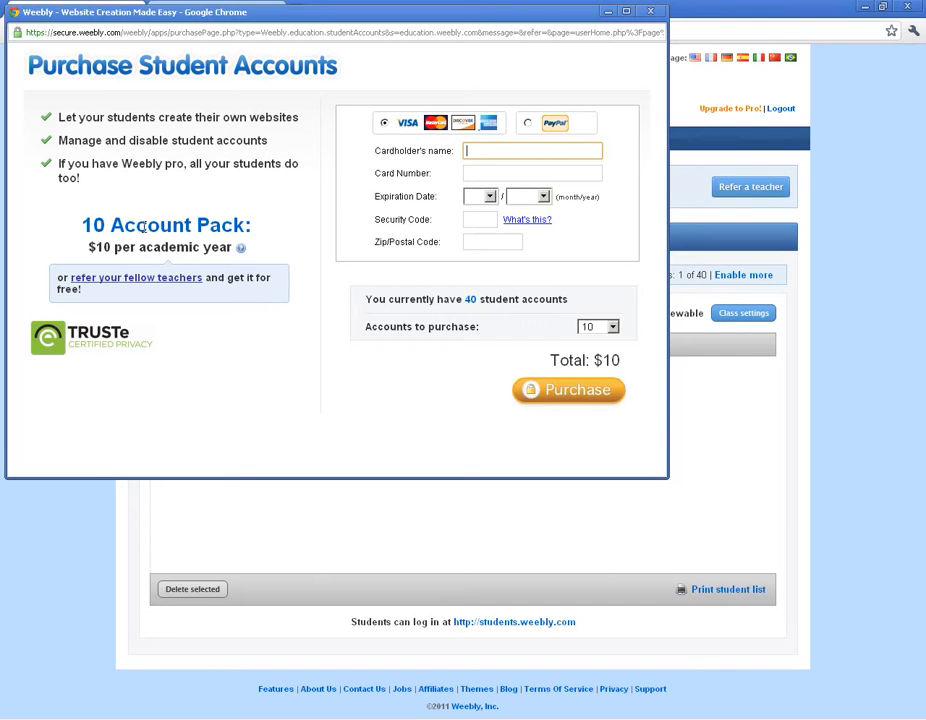
pyautogui.click(612, 327)
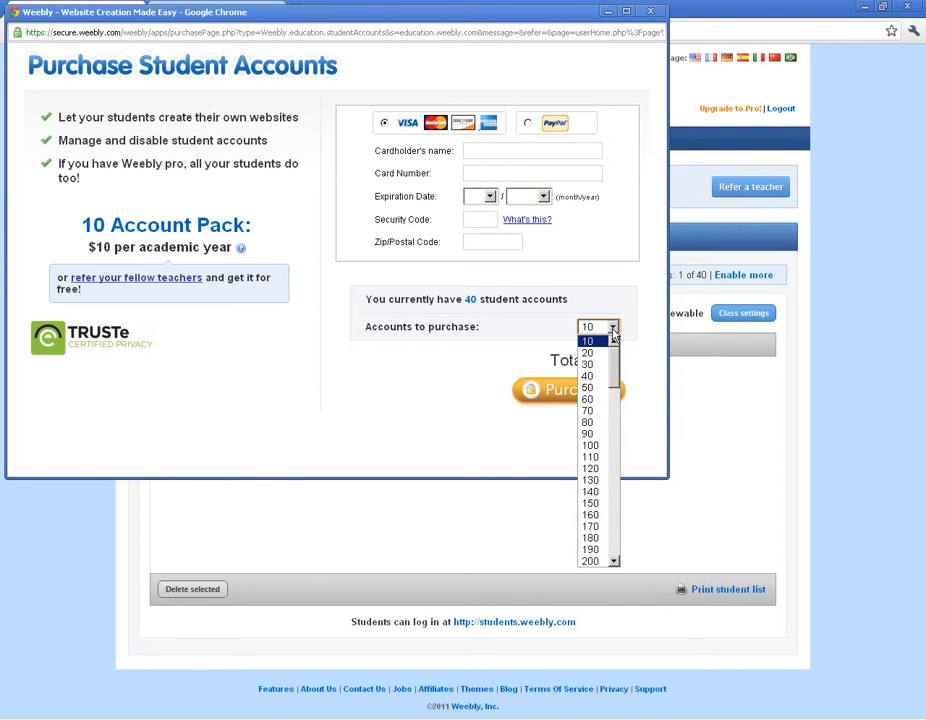
pyautogui.moveTo(614, 380)
pyautogui.mouseDown()
pyautogui.moveTo(616, 413)
pyautogui.moveTo(614, 357)
pyautogui.mouseUp()
pyautogui.click(651, 331)
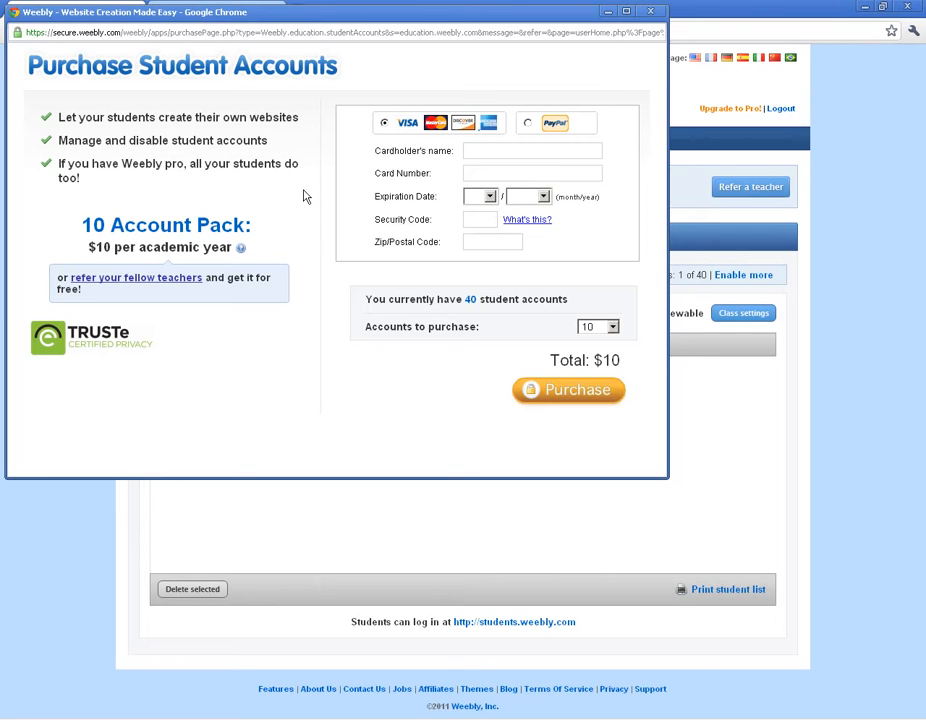
pyautogui.click(650, 13)
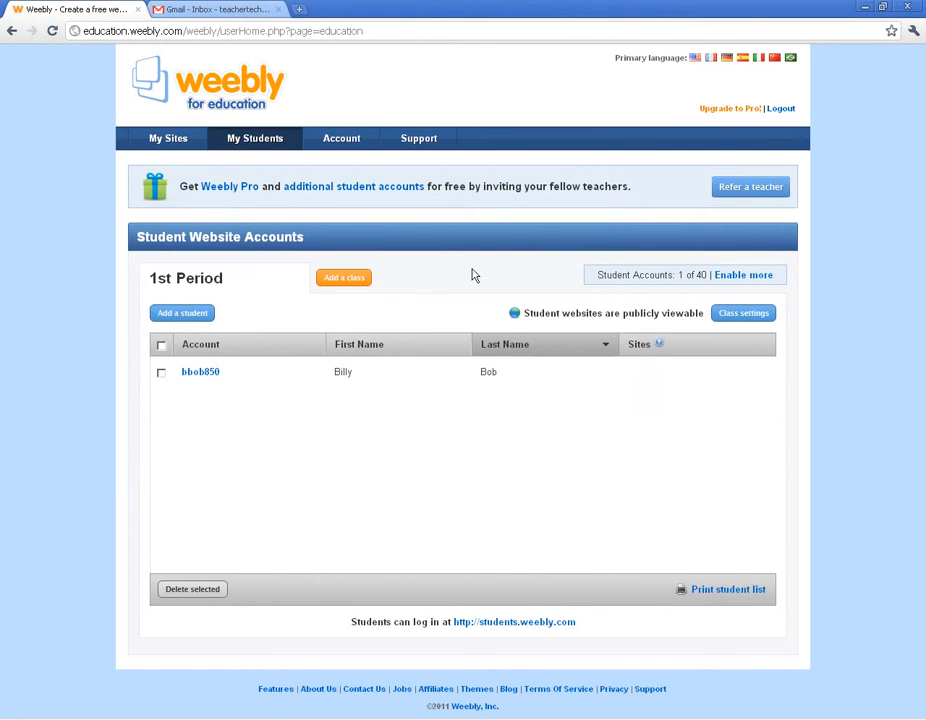
# - In 1st Period settings, keep grade 6th, hold blog comments for moderation, disable Flickr Search, and save
pyautogui.click(743, 314)
pyautogui.click(496, 371)
pyautogui.click(497, 399)
pyautogui.click(497, 399)
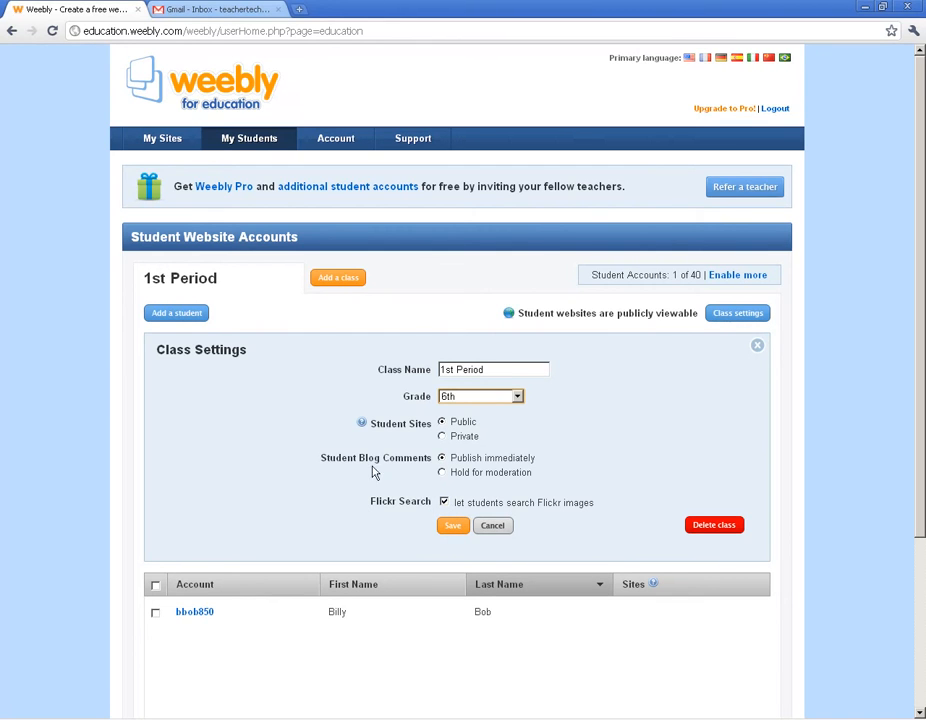
pyautogui.click(441, 473)
pyautogui.click(446, 503)
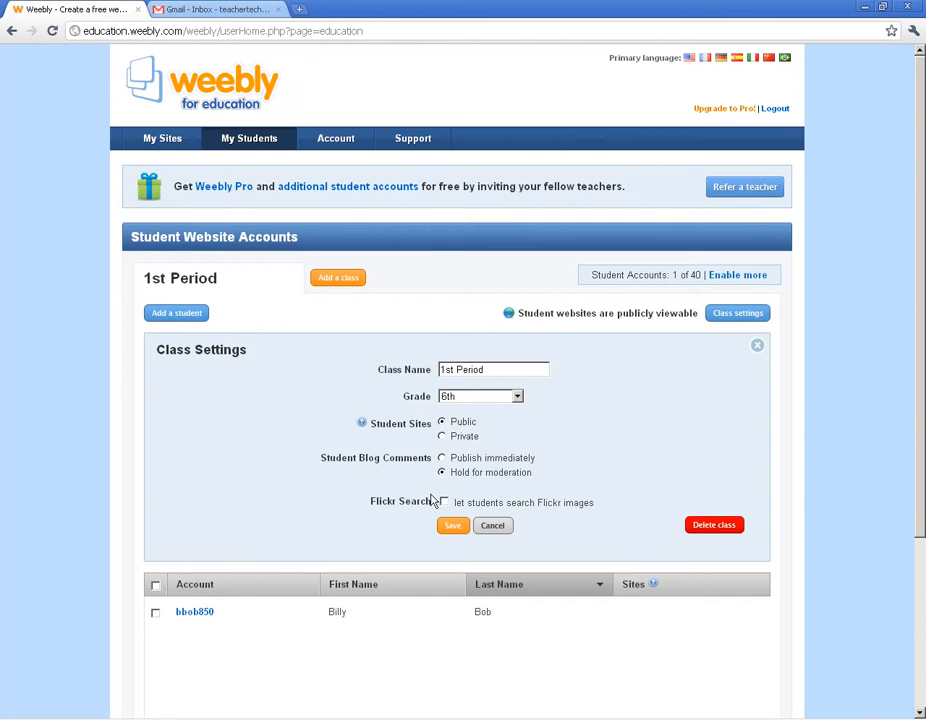
pyautogui.click(453, 527)
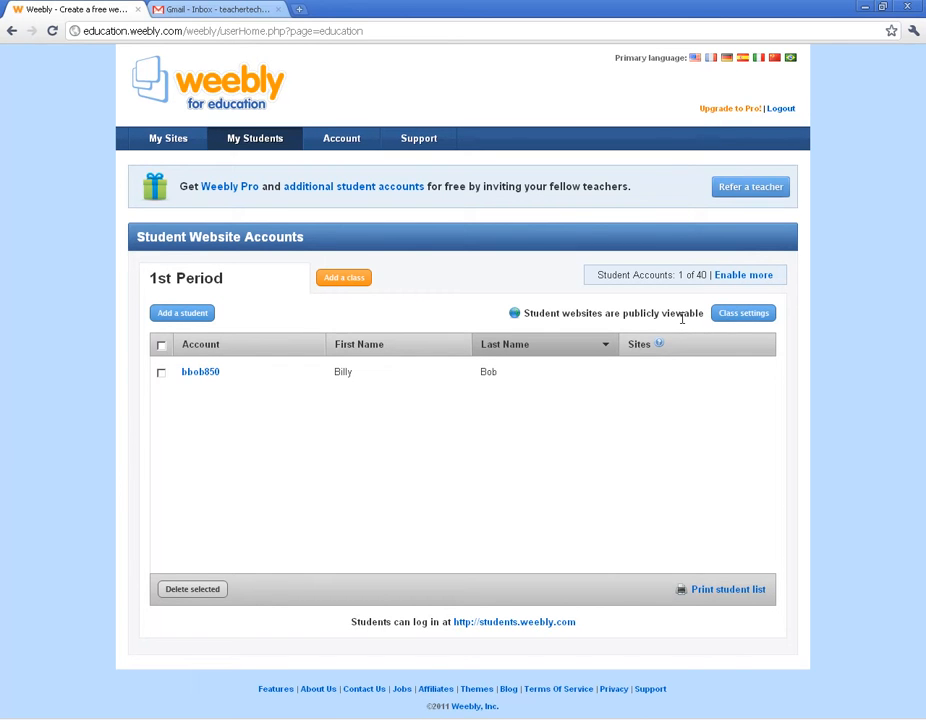
# - Create the 7th-grade class '2nd period', then switch back to the 1st Period class
pyautogui.click(342, 280)
pyautogui.write('2nd period')
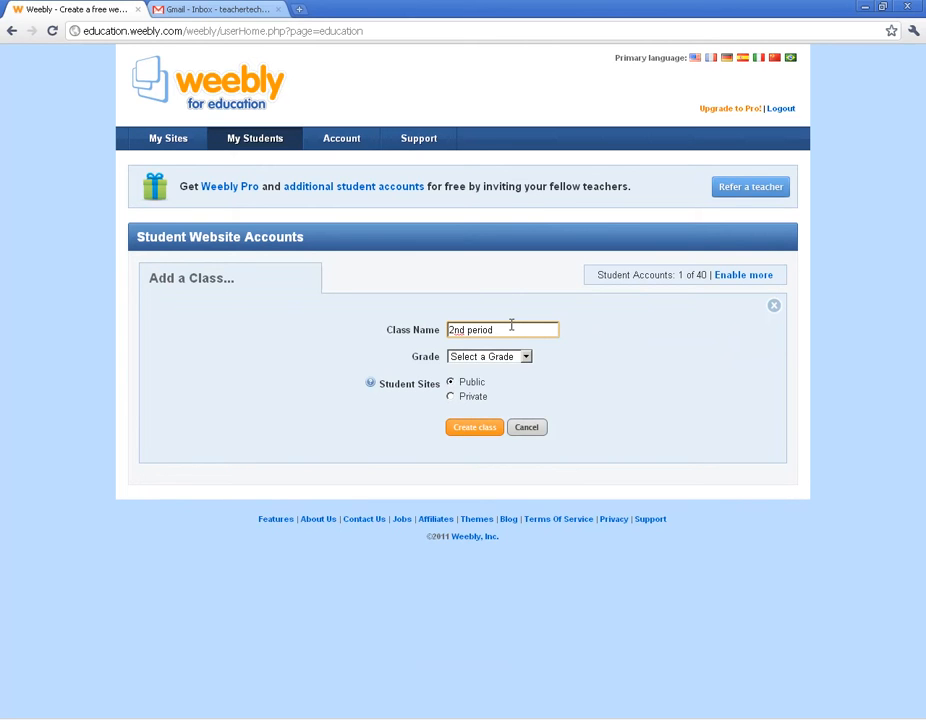
pyautogui.click(490, 356)
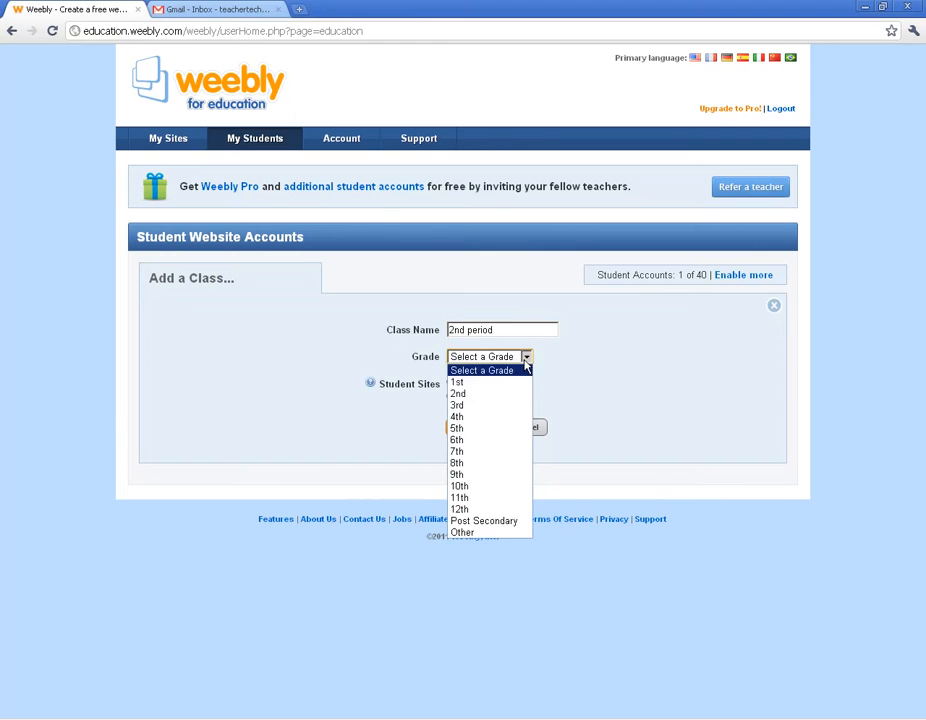
pyautogui.click(476, 449)
pyautogui.click(478, 431)
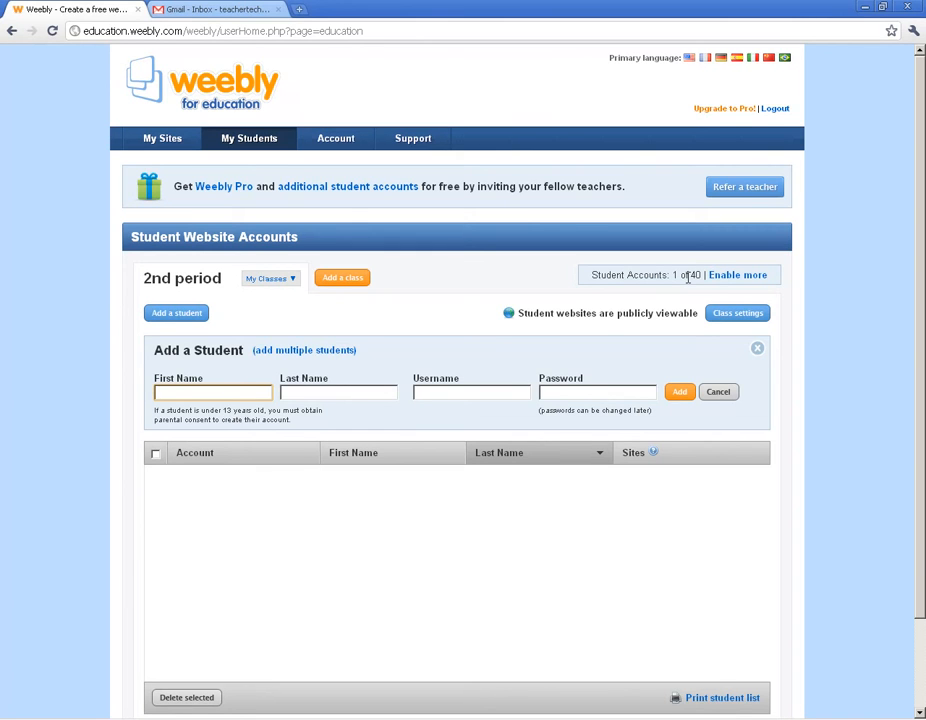
pyautogui.click(282, 280)
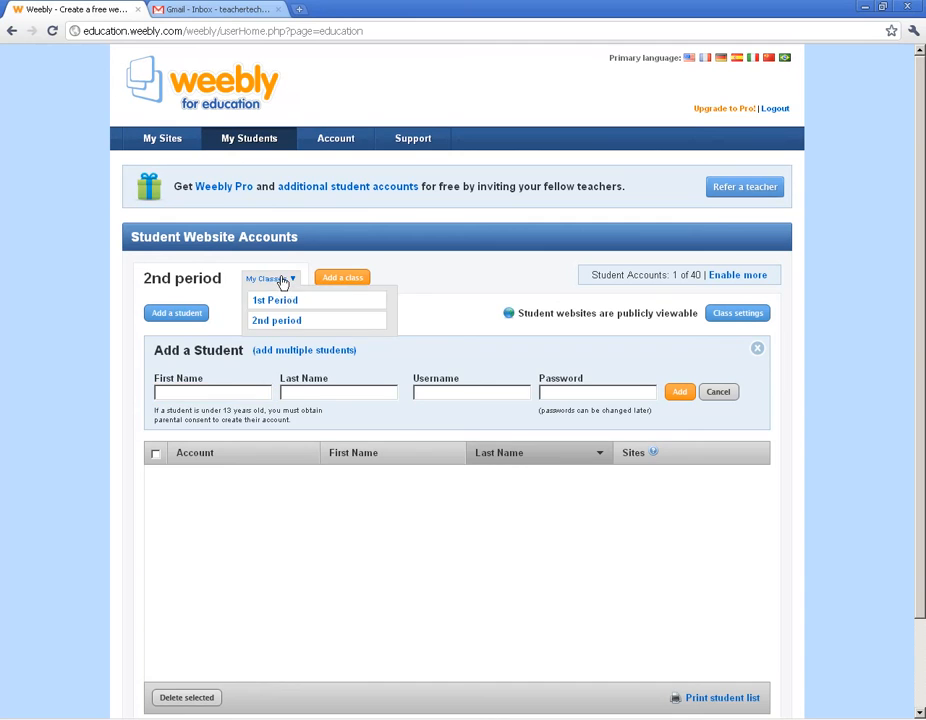
pyautogui.click(281, 301)
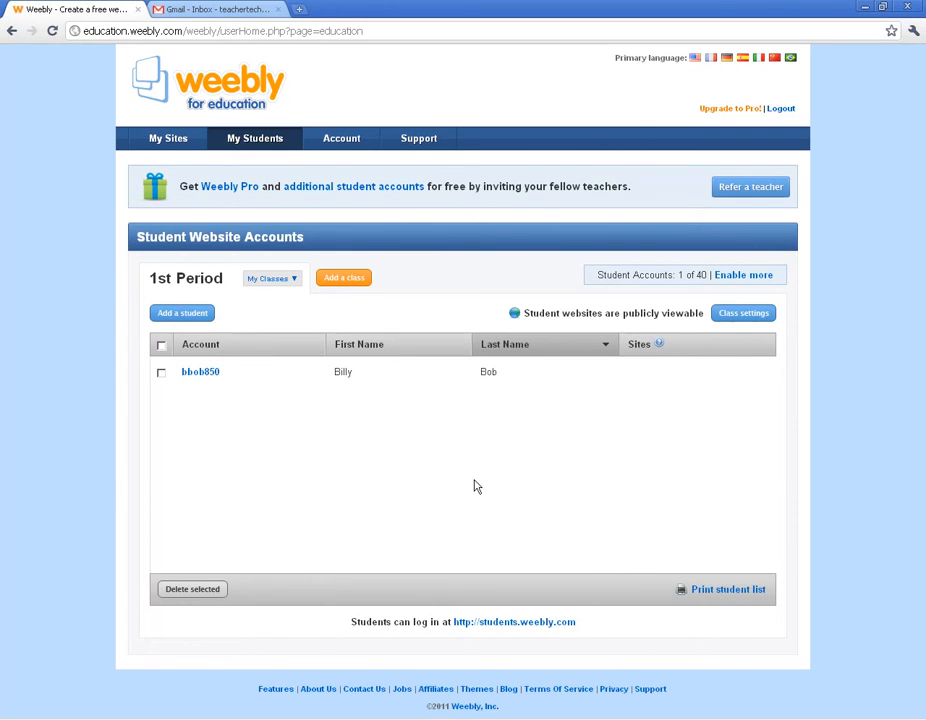
pyautogui.click(738, 593)
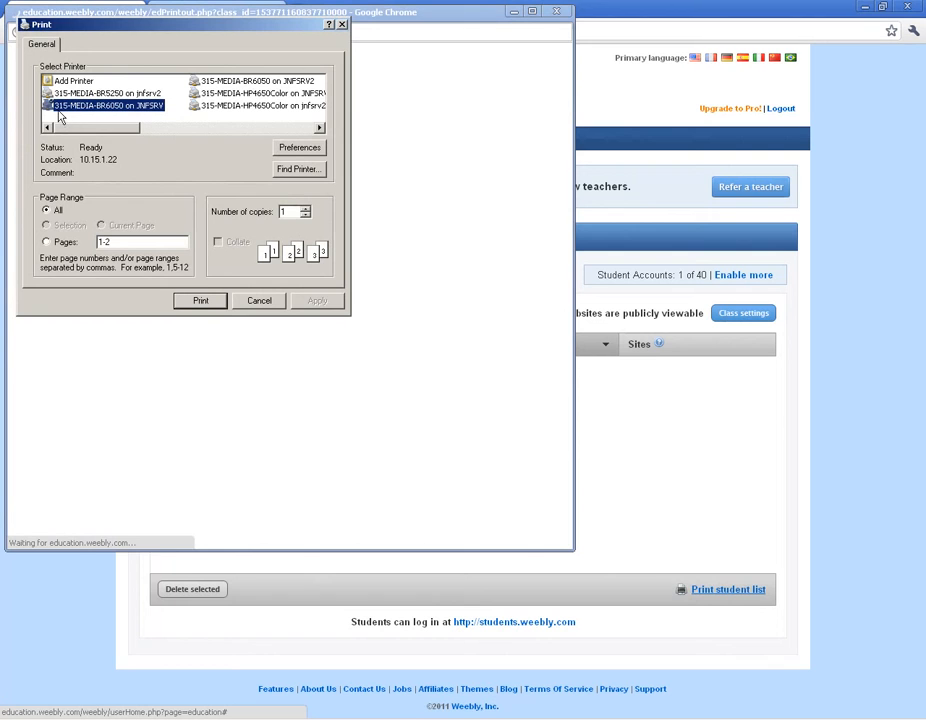
pyautogui.click(262, 304)
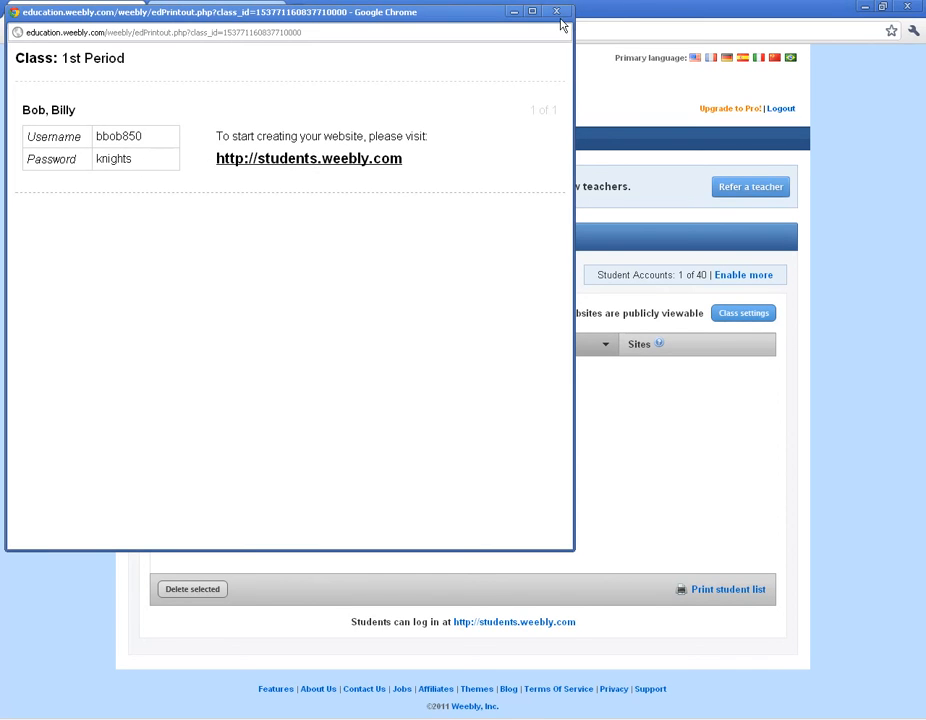
pyautogui.click(557, 13)
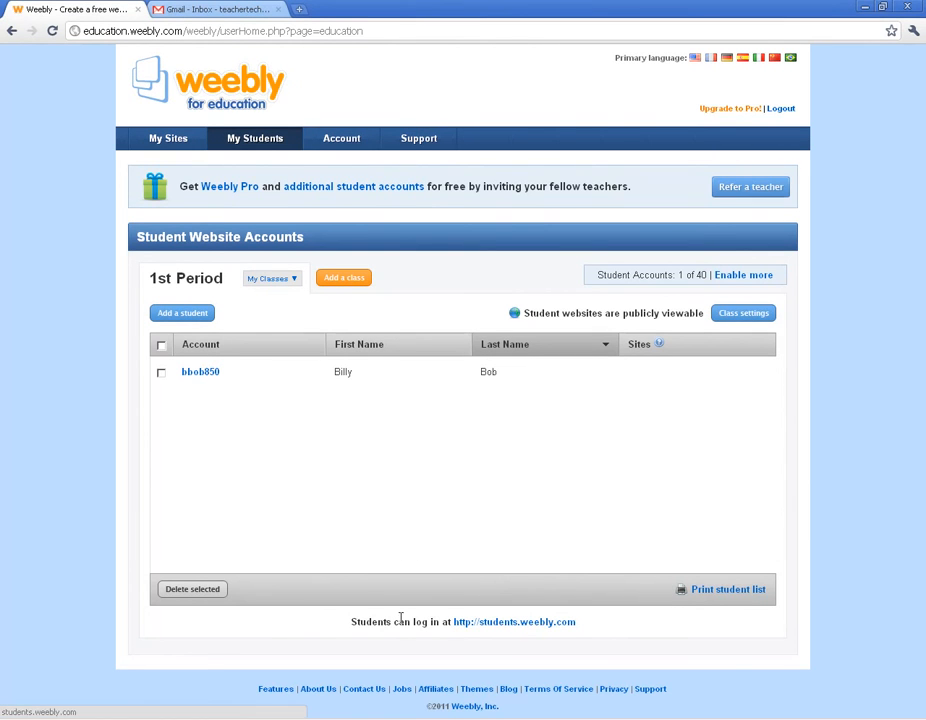
pyautogui.click(499, 623)
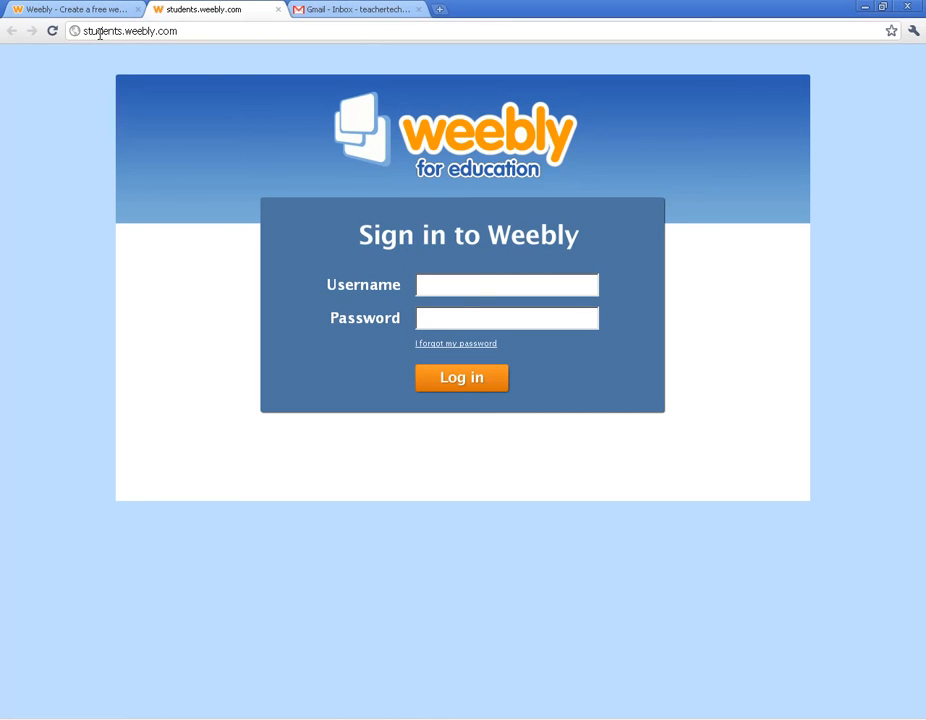
pyautogui.click(455, 285)
pyautogui.click(457, 321)
pyautogui.click(450, 283)
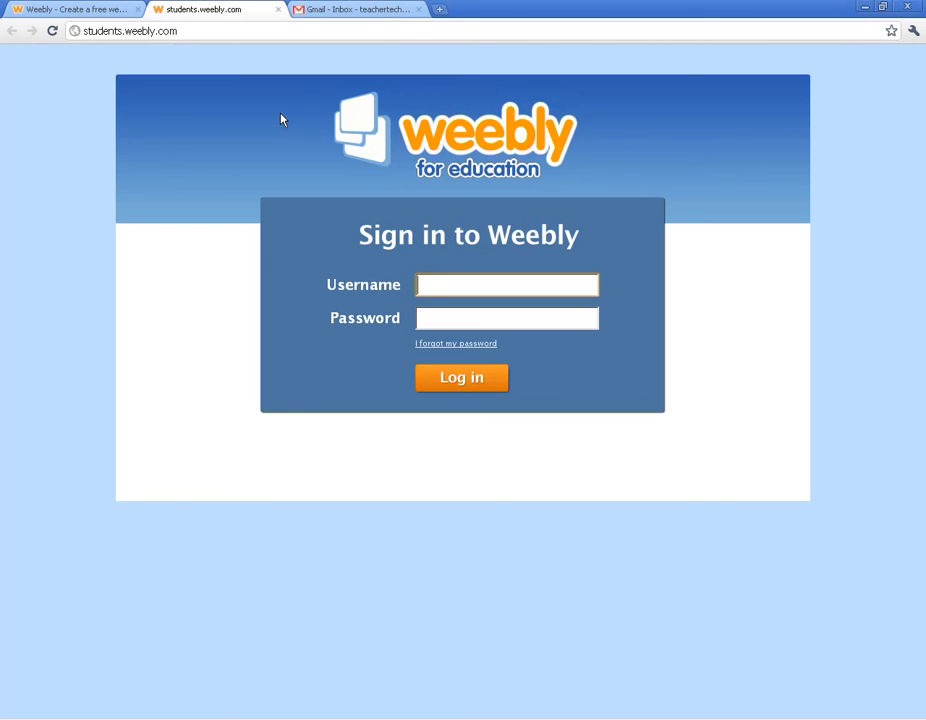
pyautogui.click(278, 9)
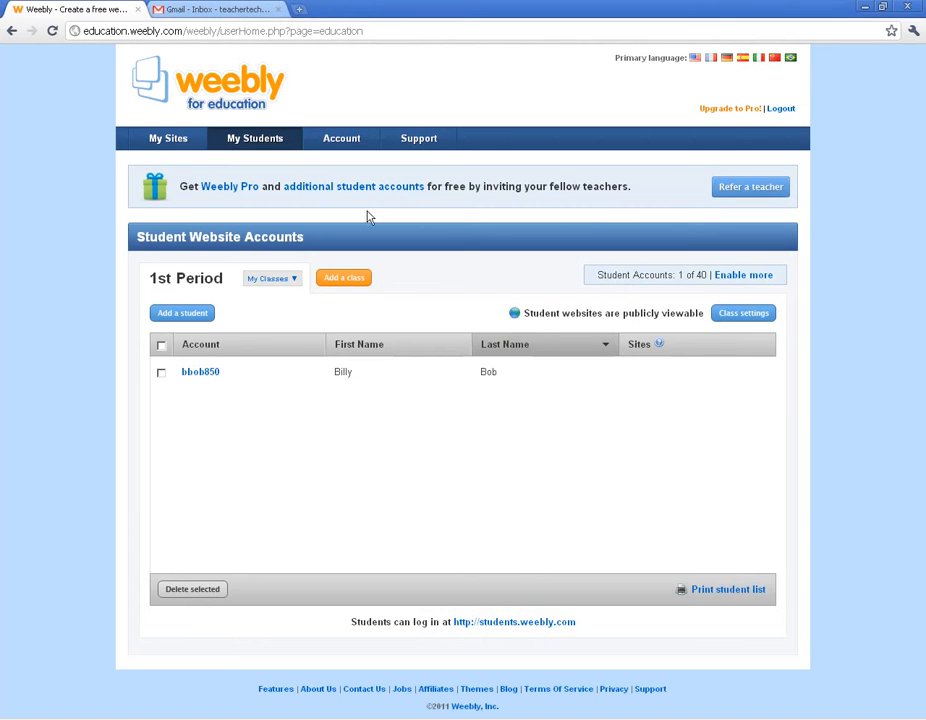